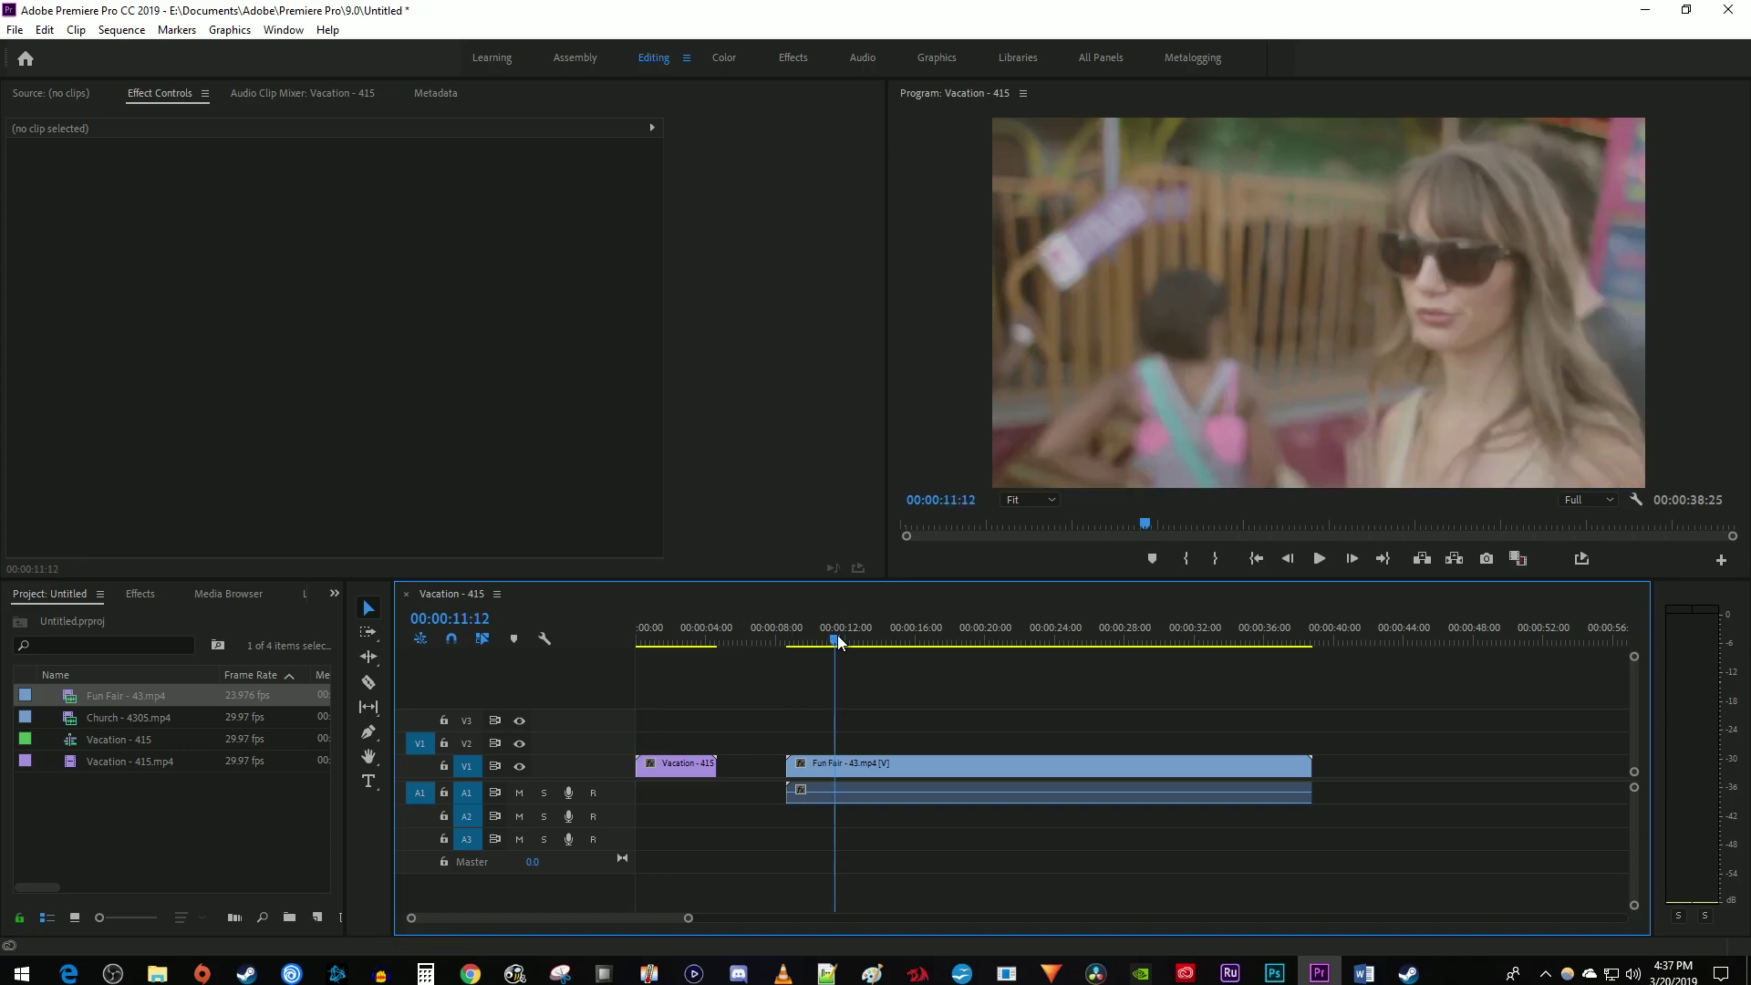
Move the playhead back to 00:00:00:27, near the start of the sequence.
{"action": "left_click", "coordinate": [656, 640]}
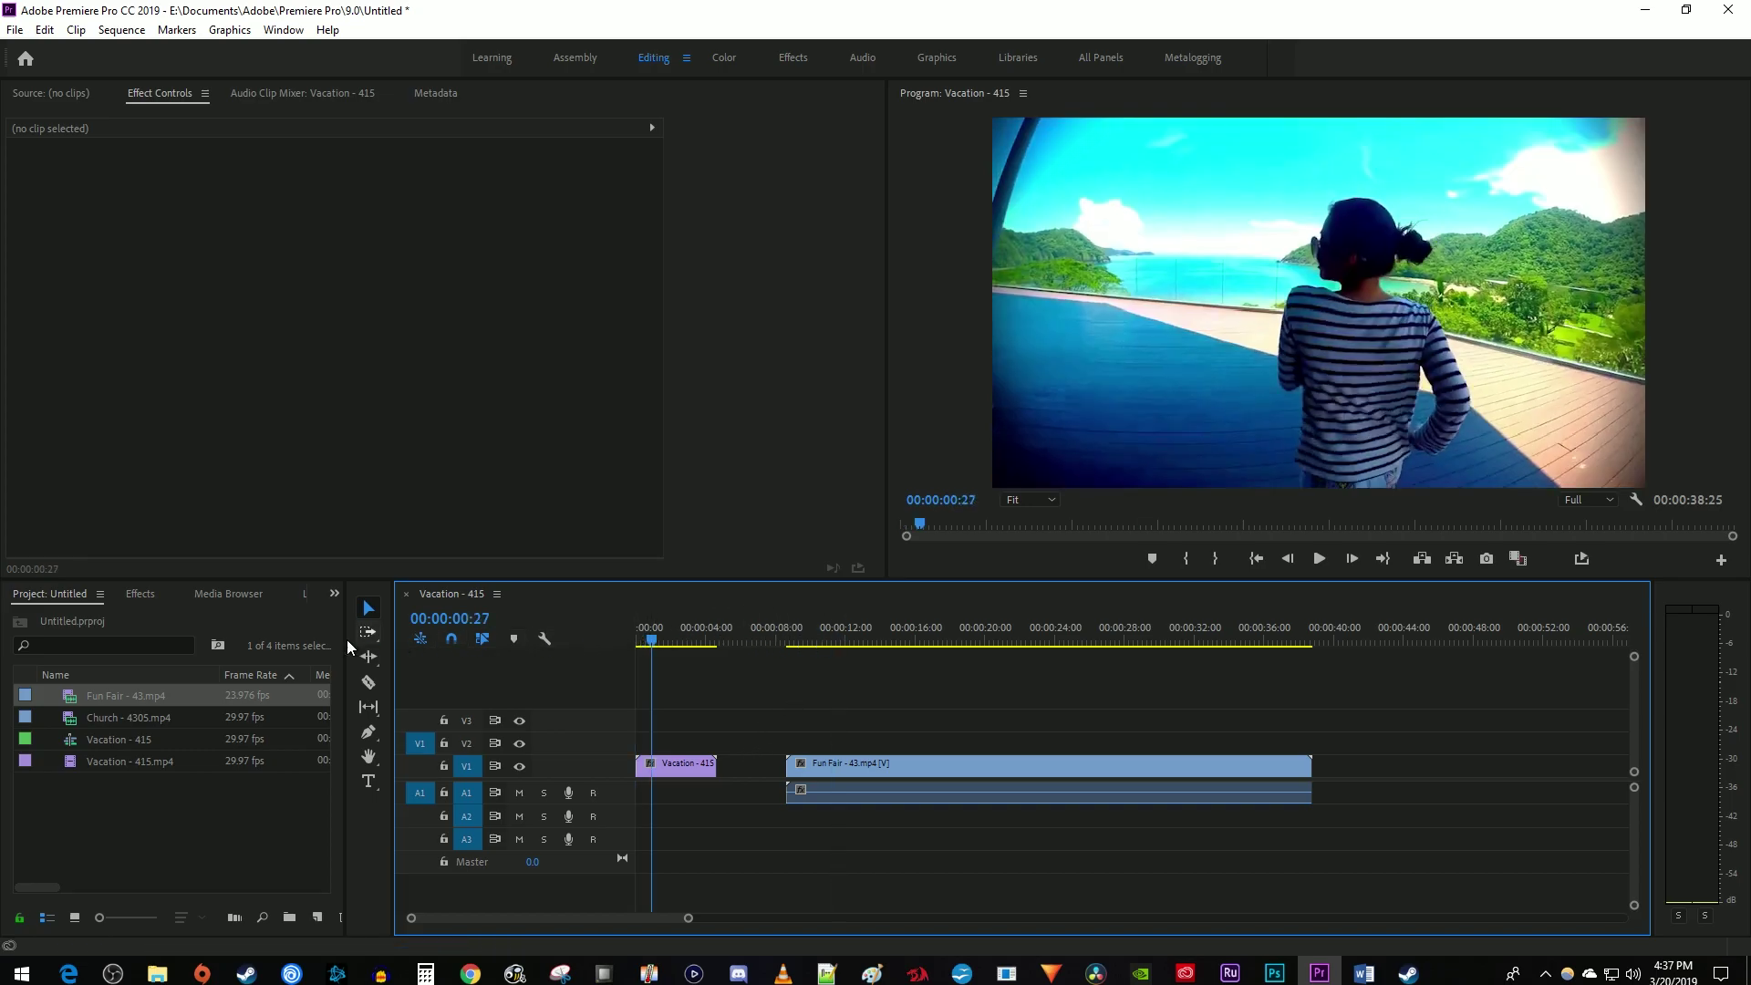
Search effects for 'invert' and apply Channel > Invert to the Vacation and Fun Fair clips.
{"action": "left_click", "coordinate": [144, 595]}
{"action": "left_click", "coordinate": [135, 619]}
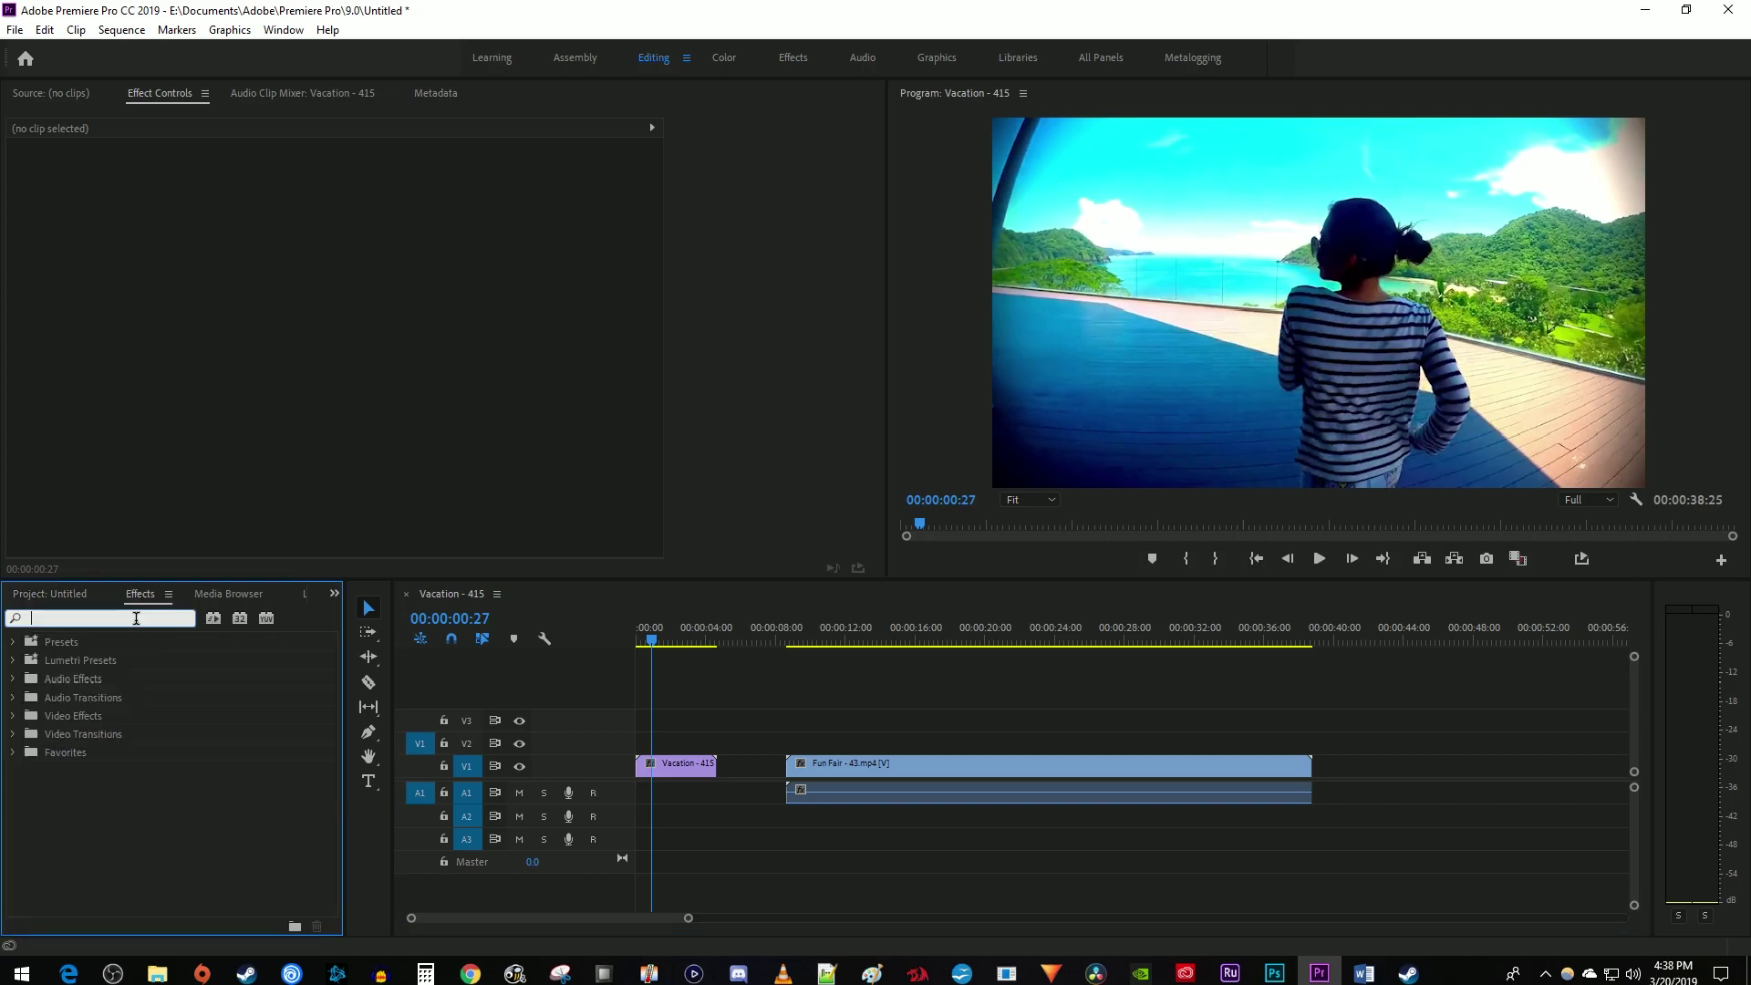
{"action": "type", "text": "invert"}
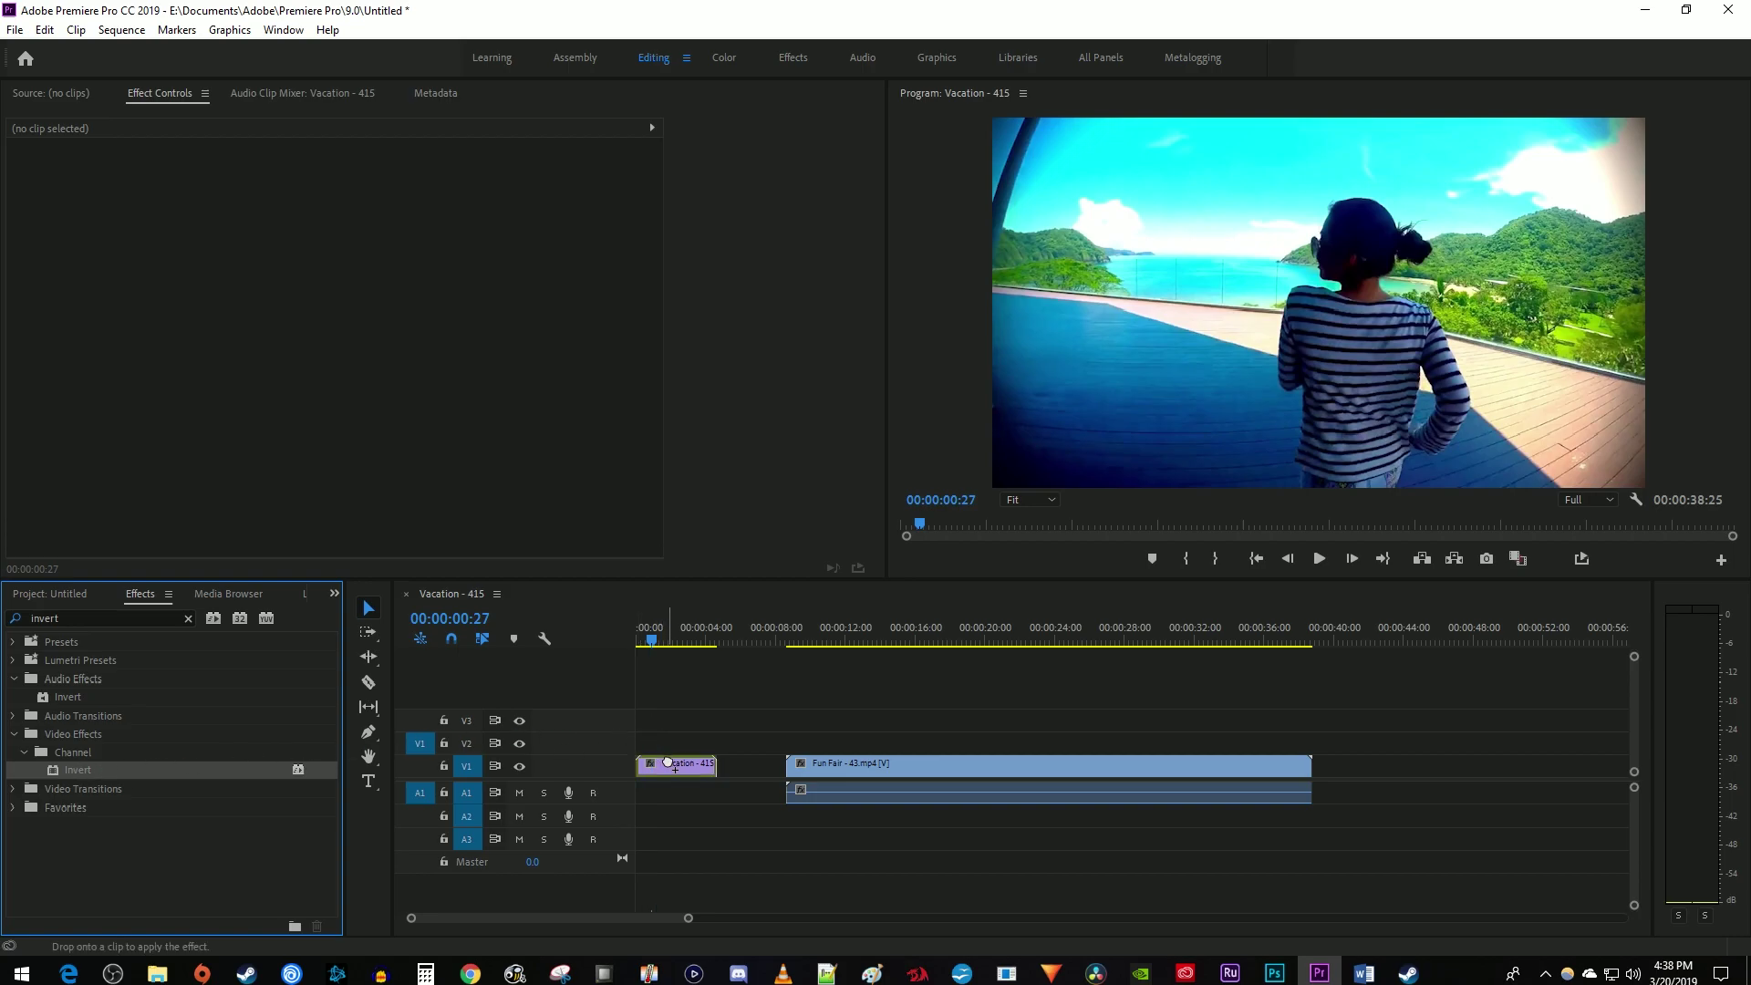
{"action": "left_click_drag", "start_coordinate": [73, 775], "coordinate": [674, 763]}
{"action": "left_click_drag", "start_coordinate": [89, 776], "coordinate": [852, 774]}
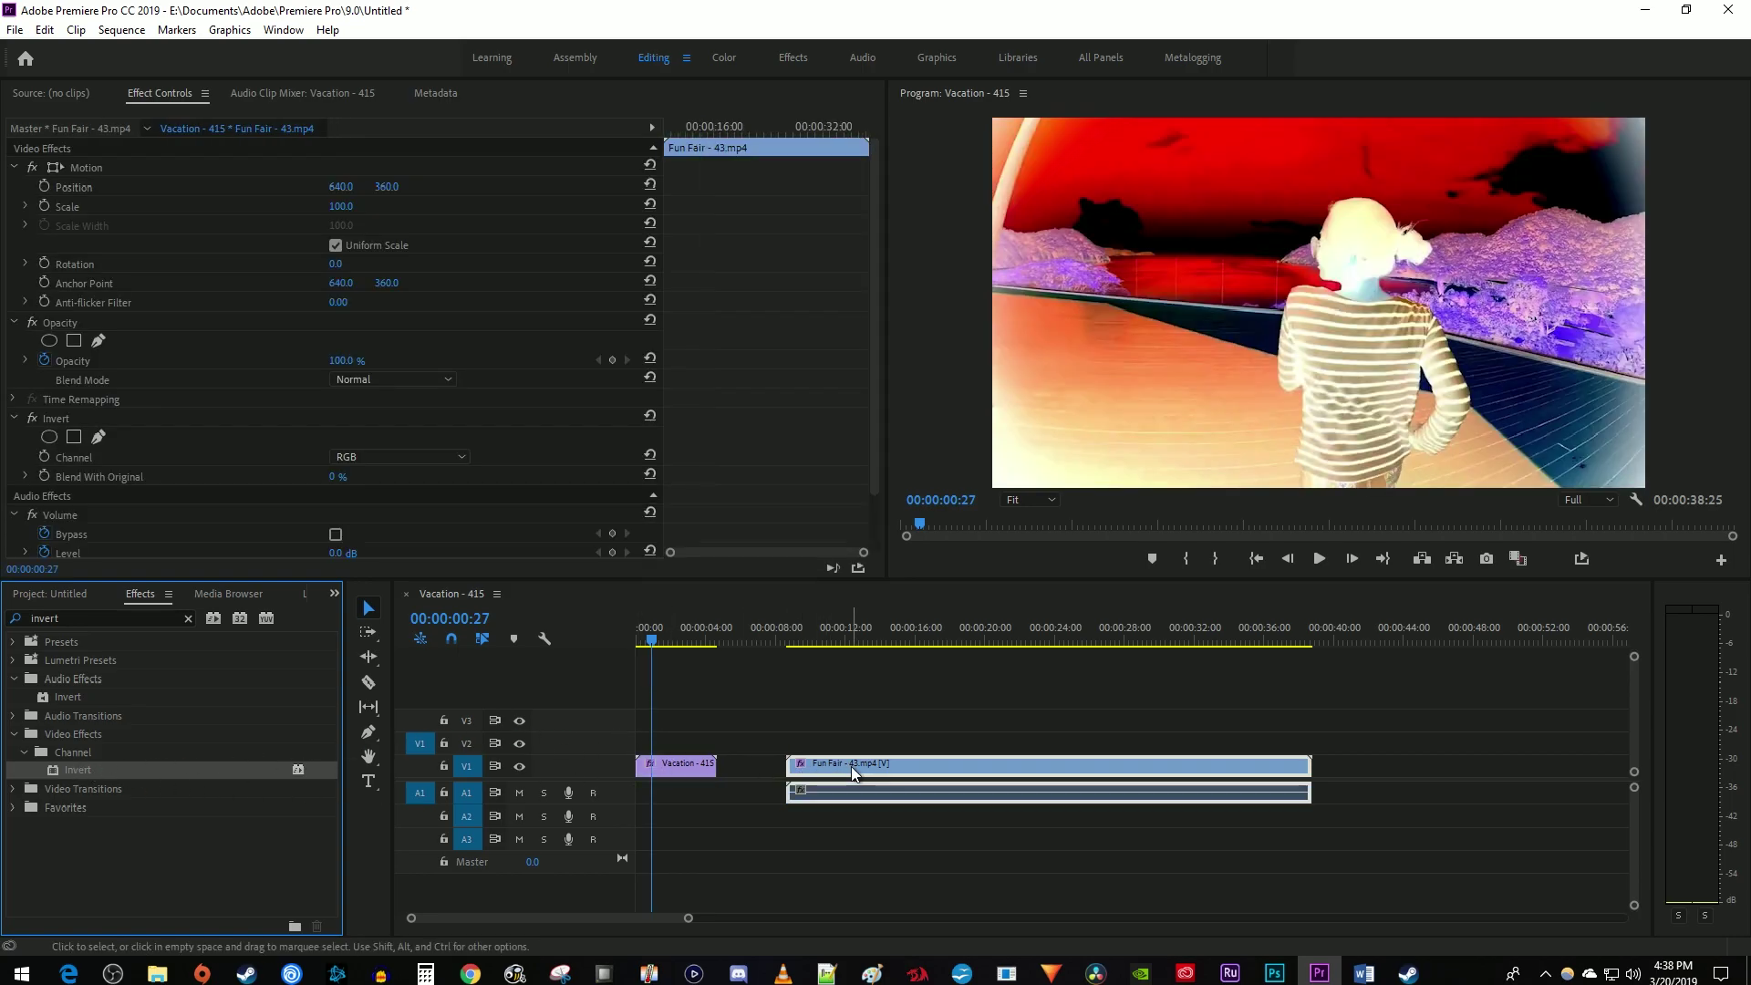
Set the Vacation clip's Invert channel to Quadrature Chrominance instead of In Phase, then preview playback.
{"action": "left_click", "coordinate": [684, 771]}
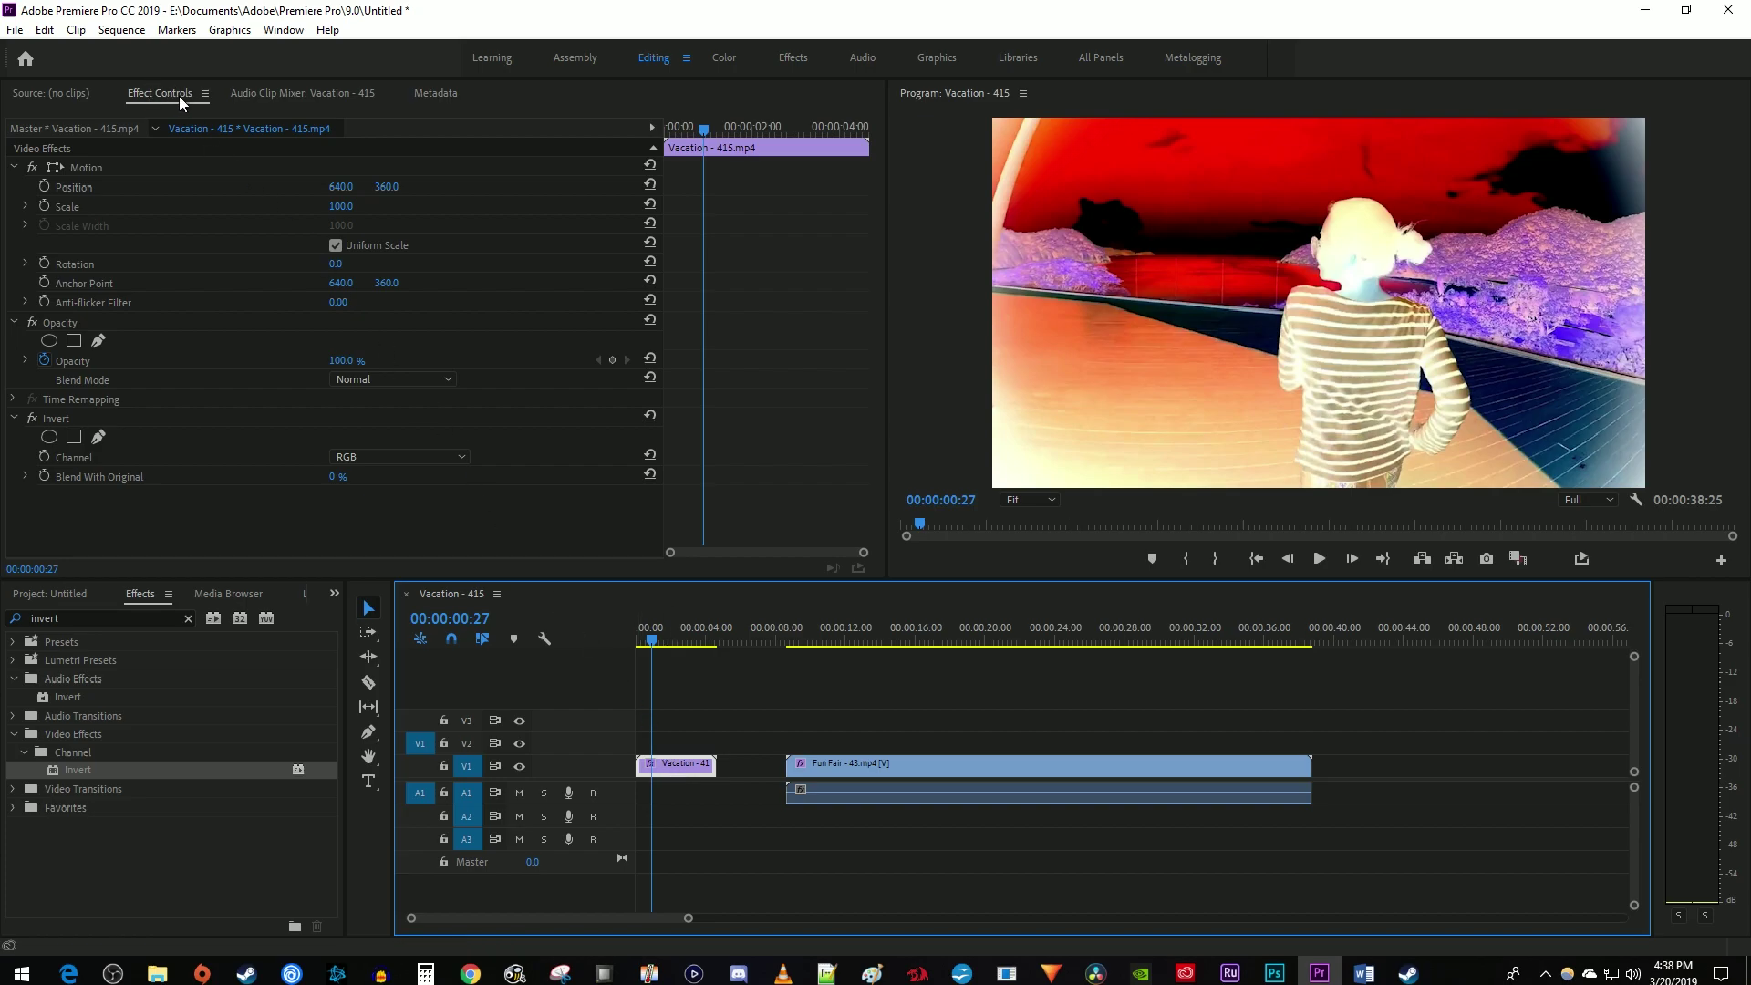
{"action": "left_click", "coordinate": [423, 453]}
{"action": "left_click", "coordinate": [416, 684]}
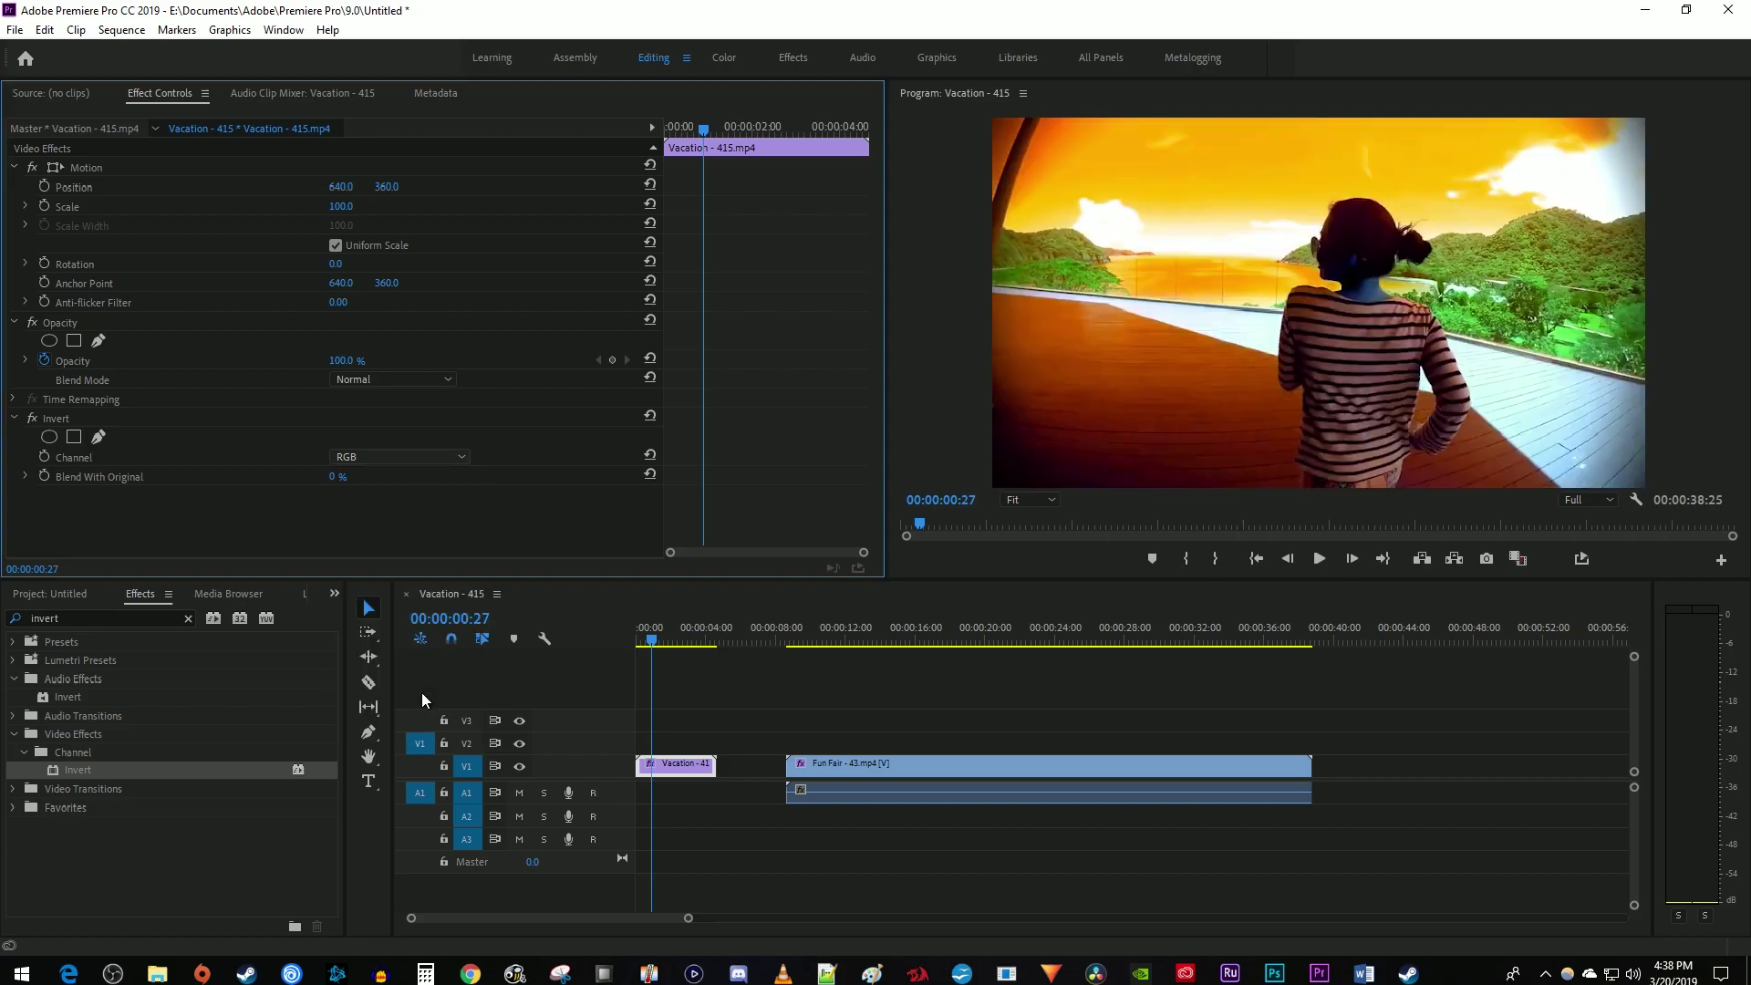
{"action": "left_click", "coordinate": [407, 455]}
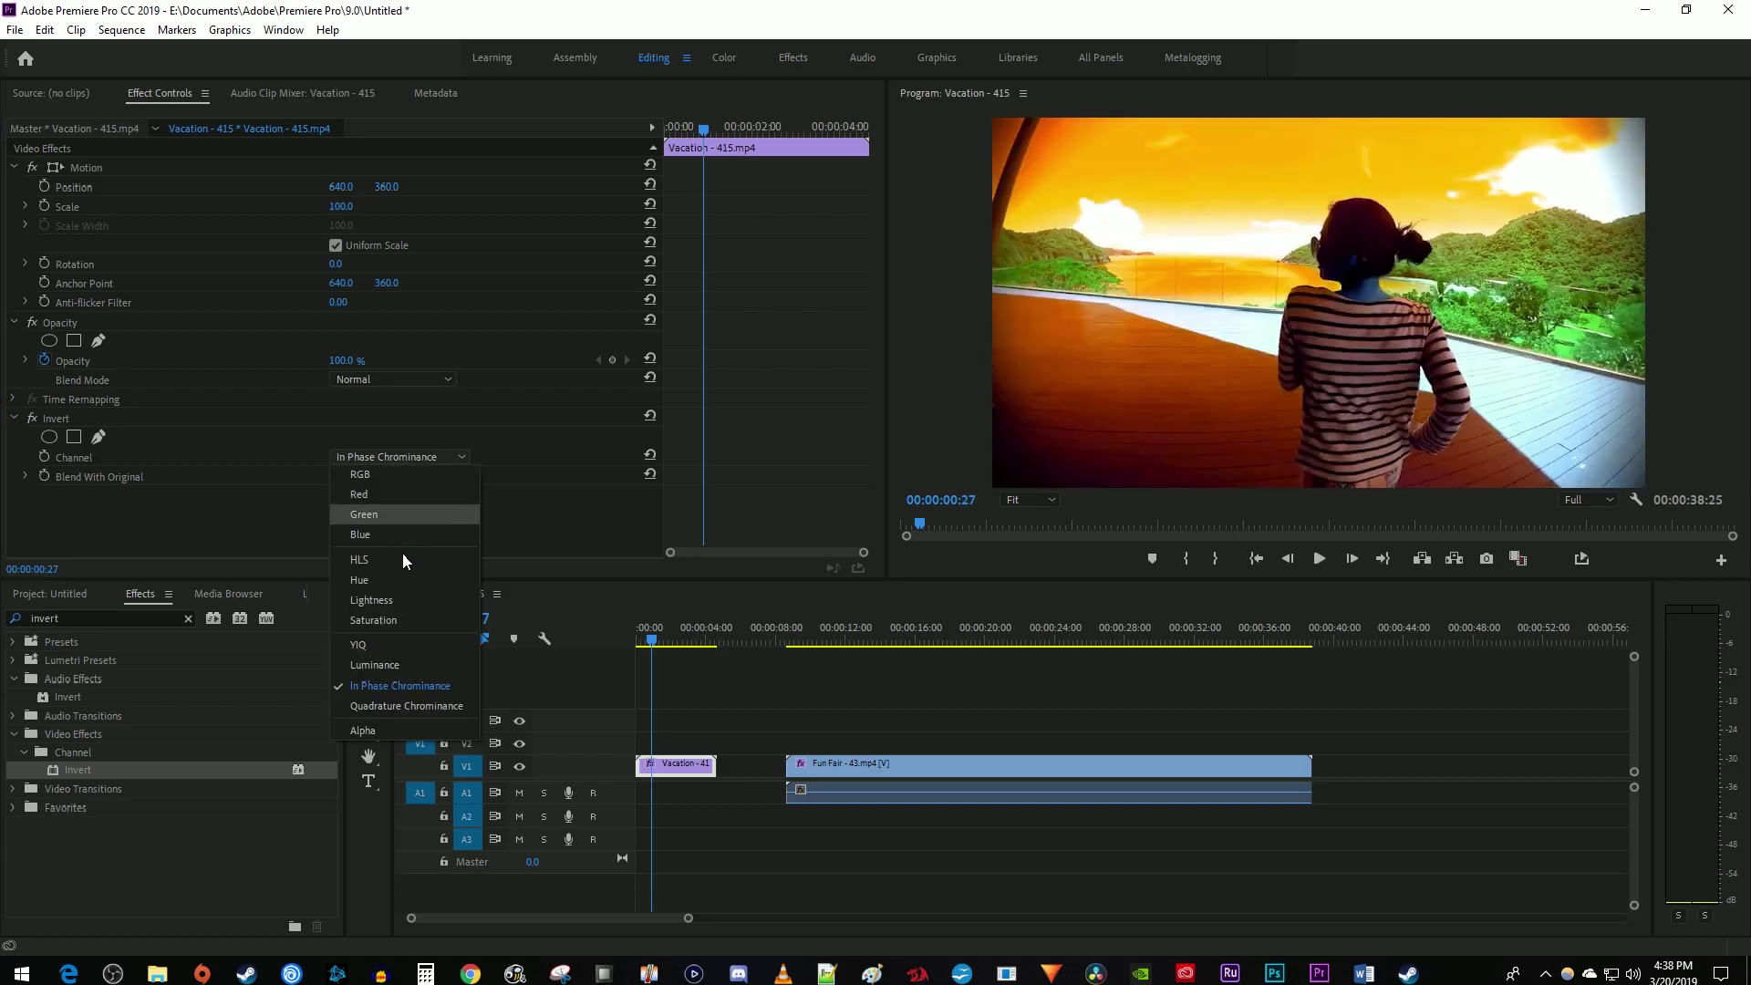
{"action": "left_click", "coordinate": [422, 706]}
{"action": "key", "text": "space"}
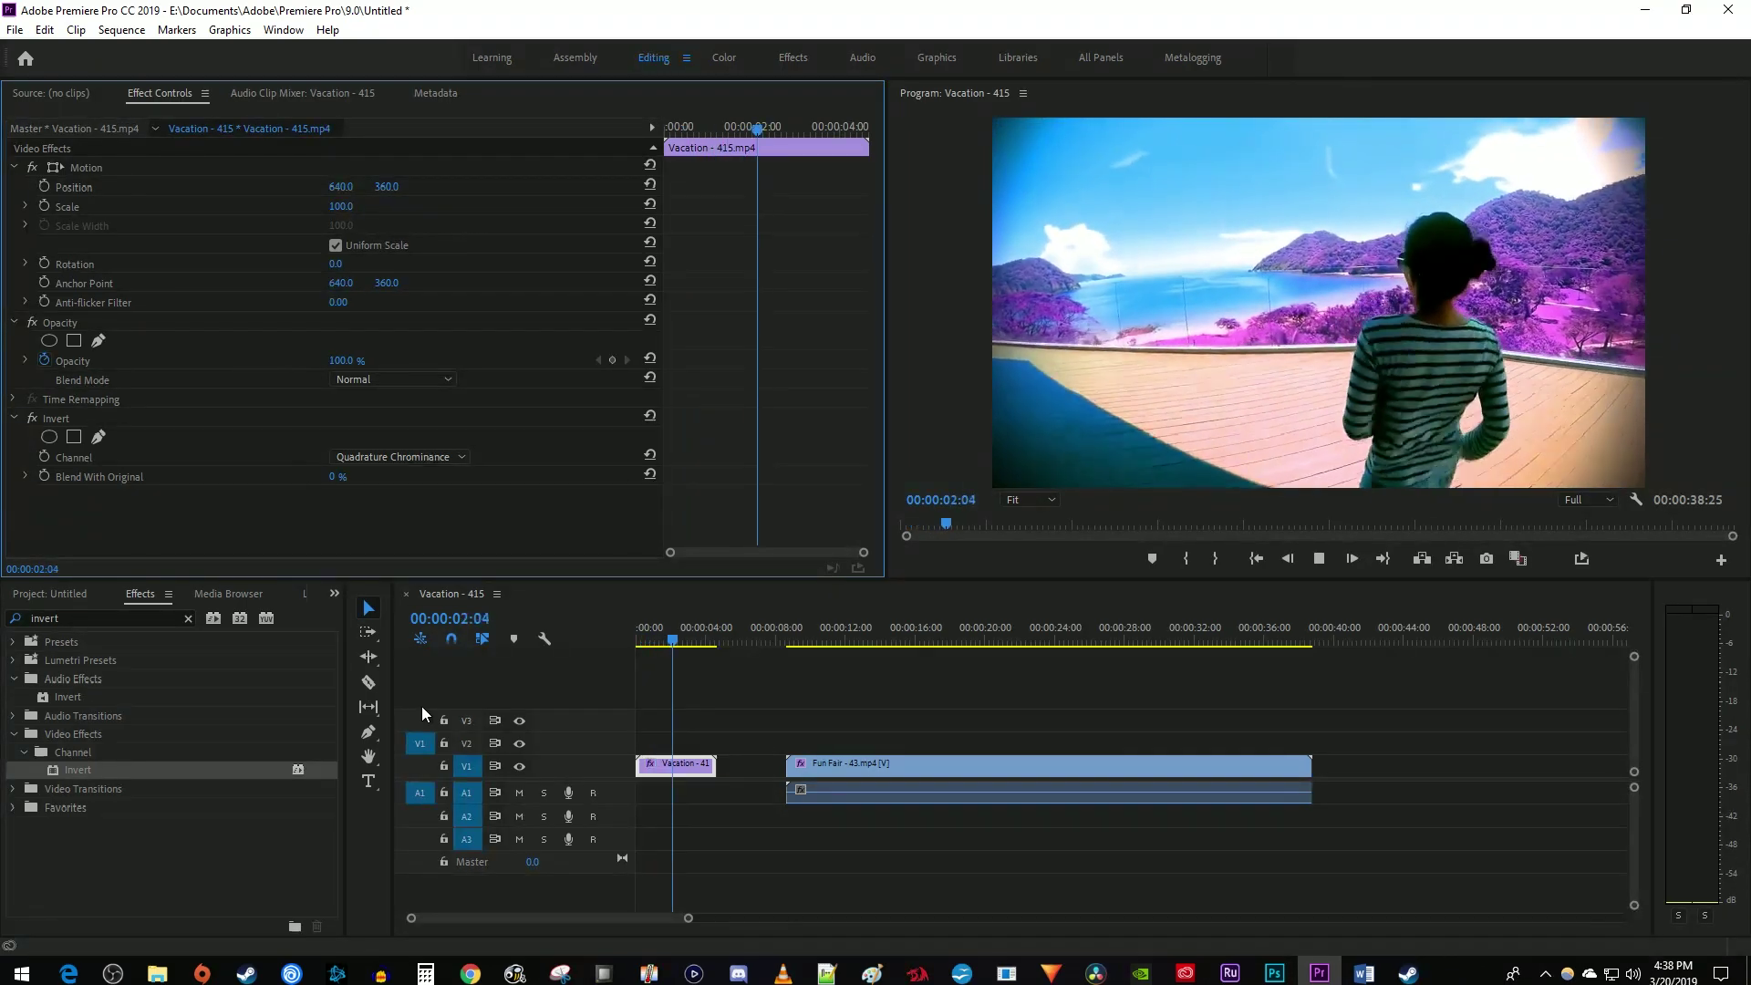
{"action": "key", "text": "space"}
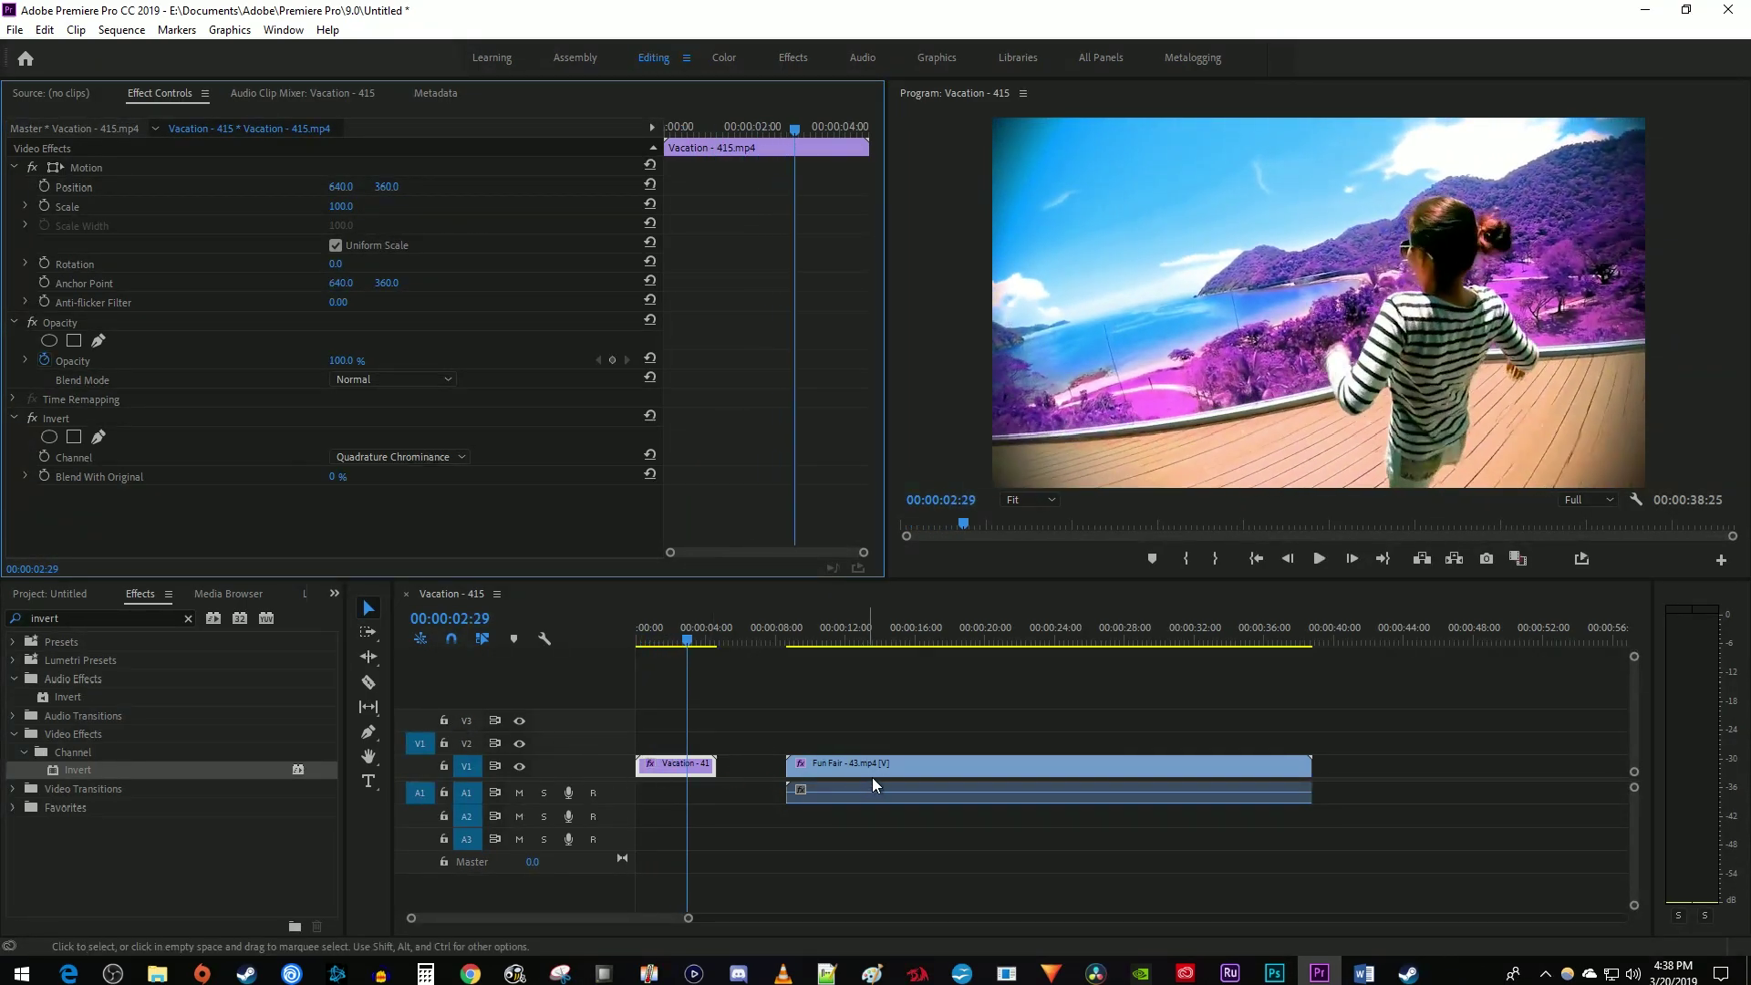
Set the Fun Fair clip's Invert channel to In Phase Chrominance.
{"action": "left_click", "coordinate": [872, 773]}
{"action": "left_click", "coordinate": [823, 629]}
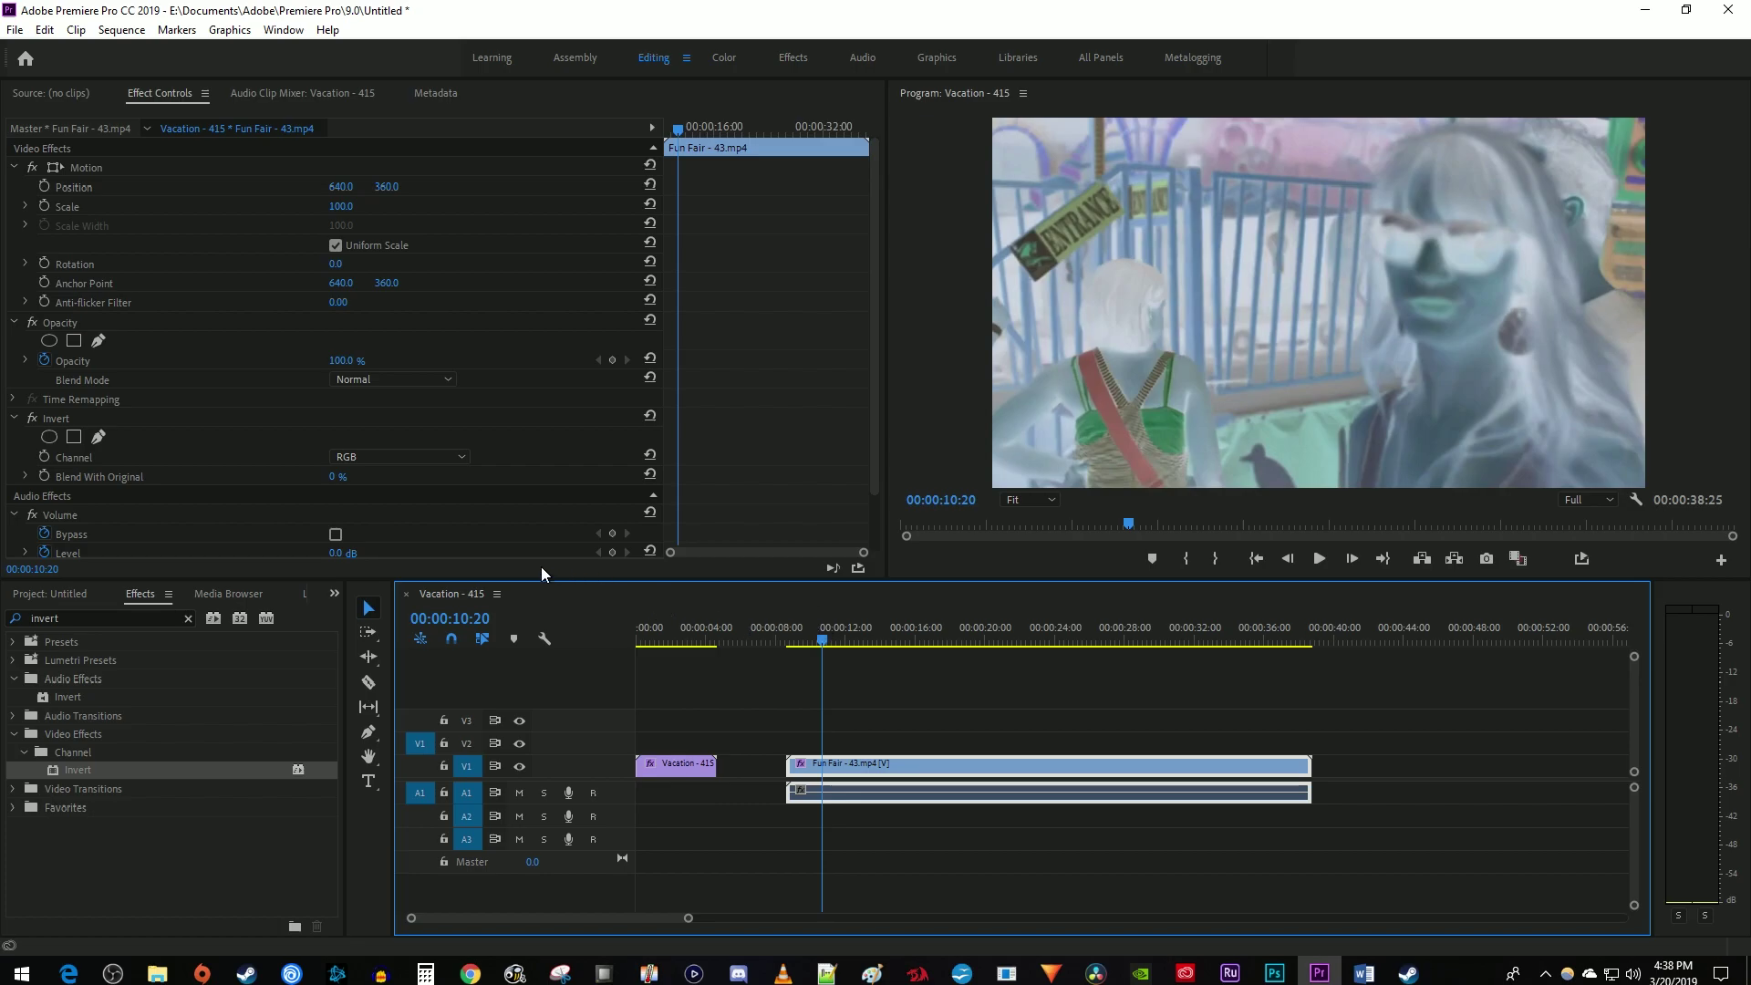
{"action": "left_click", "coordinate": [379, 455]}
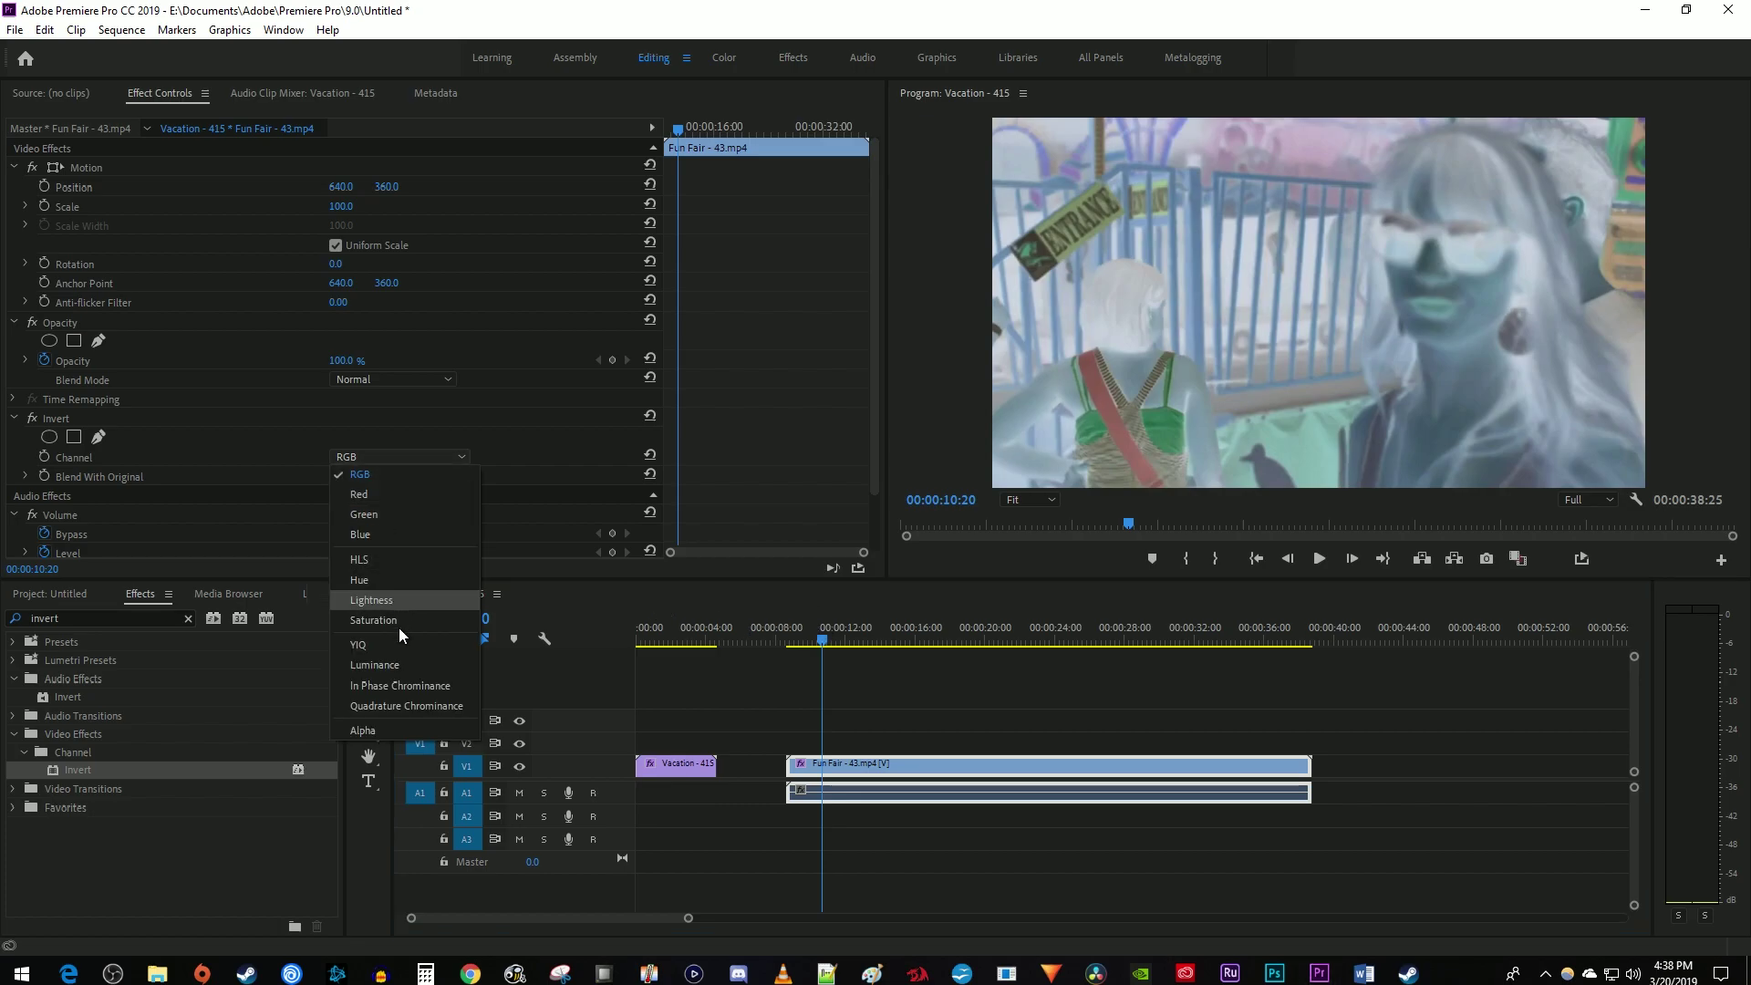
{"action": "left_click", "coordinate": [414, 684]}
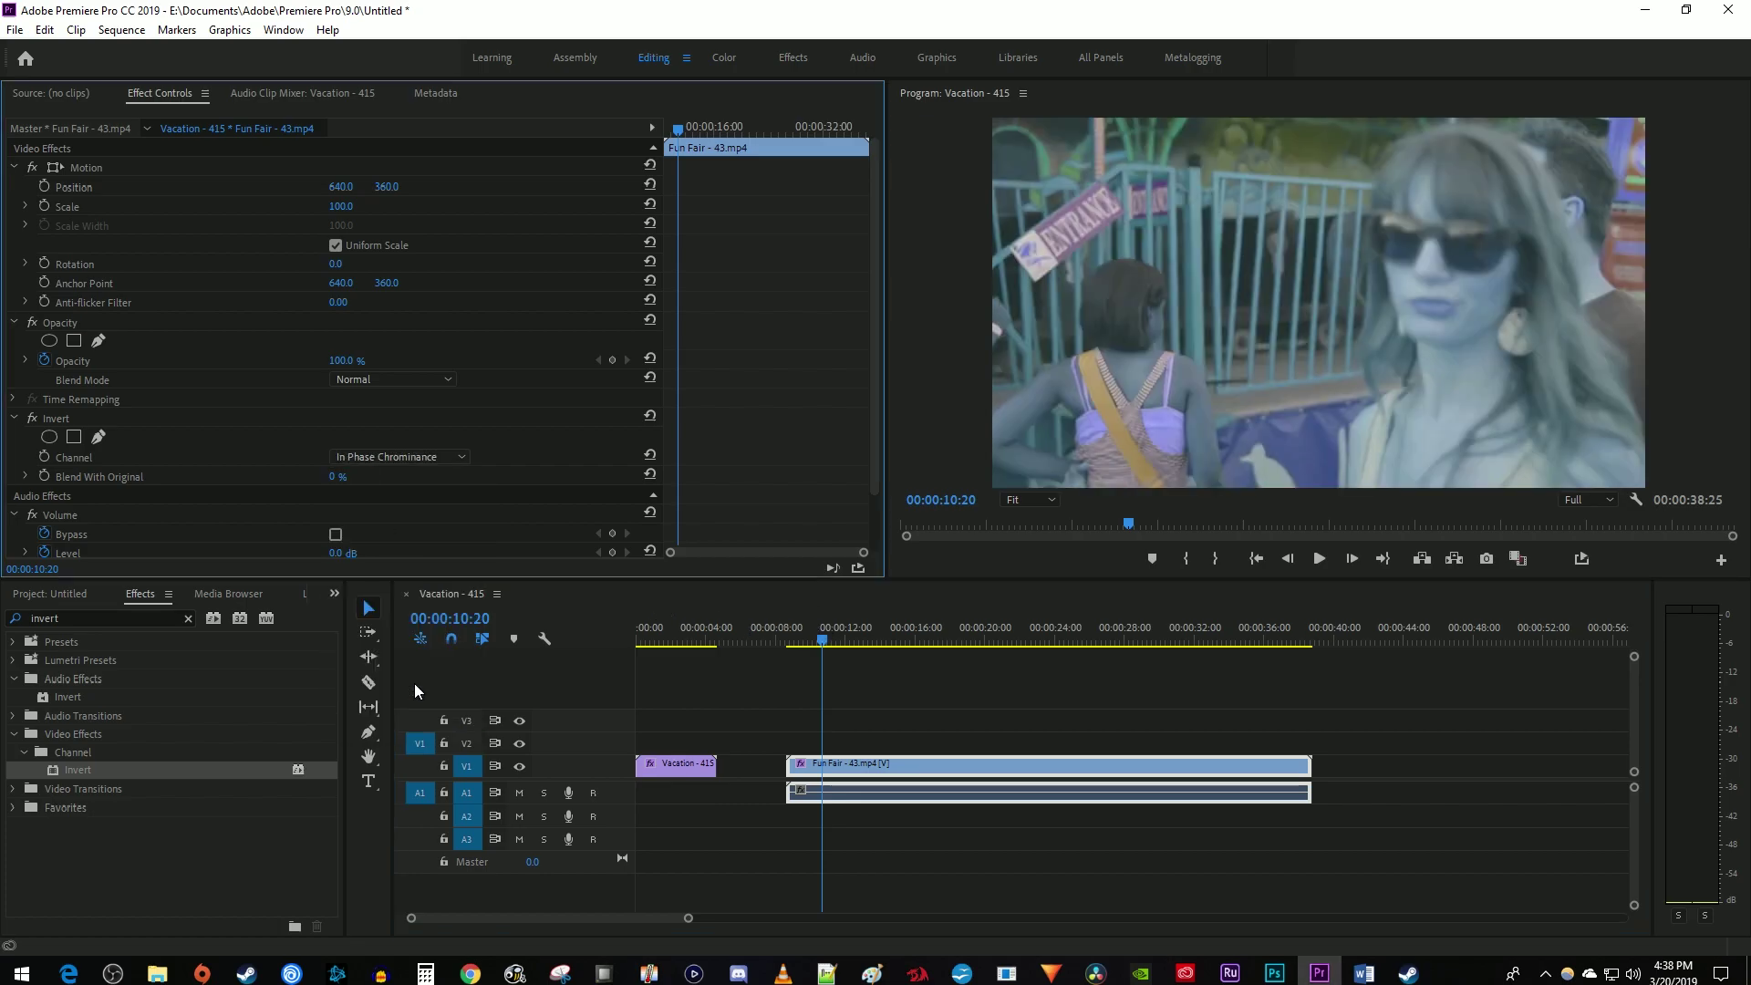
Preview a later Fun Fair moment, then change its Invert channel to Quadrature Chrominance.
{"action": "left_click", "coordinate": [831, 637]}
{"action": "key", "text": "space"}
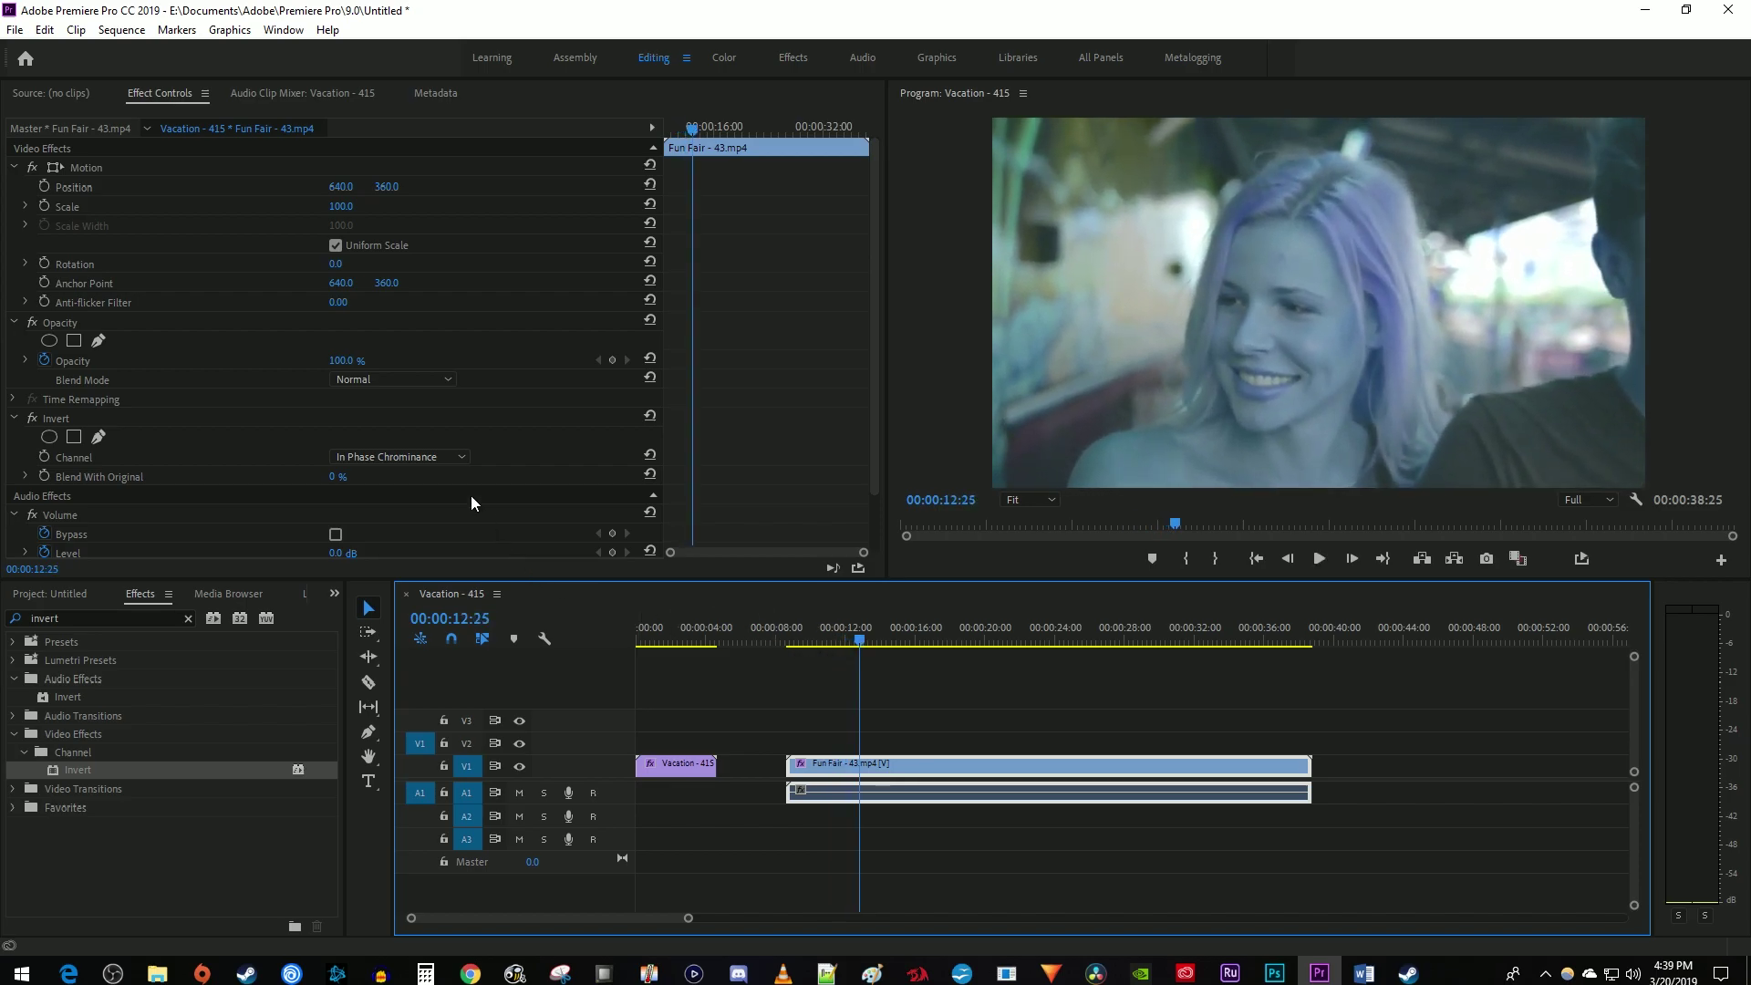
{"action": "left_click", "coordinate": [445, 456]}
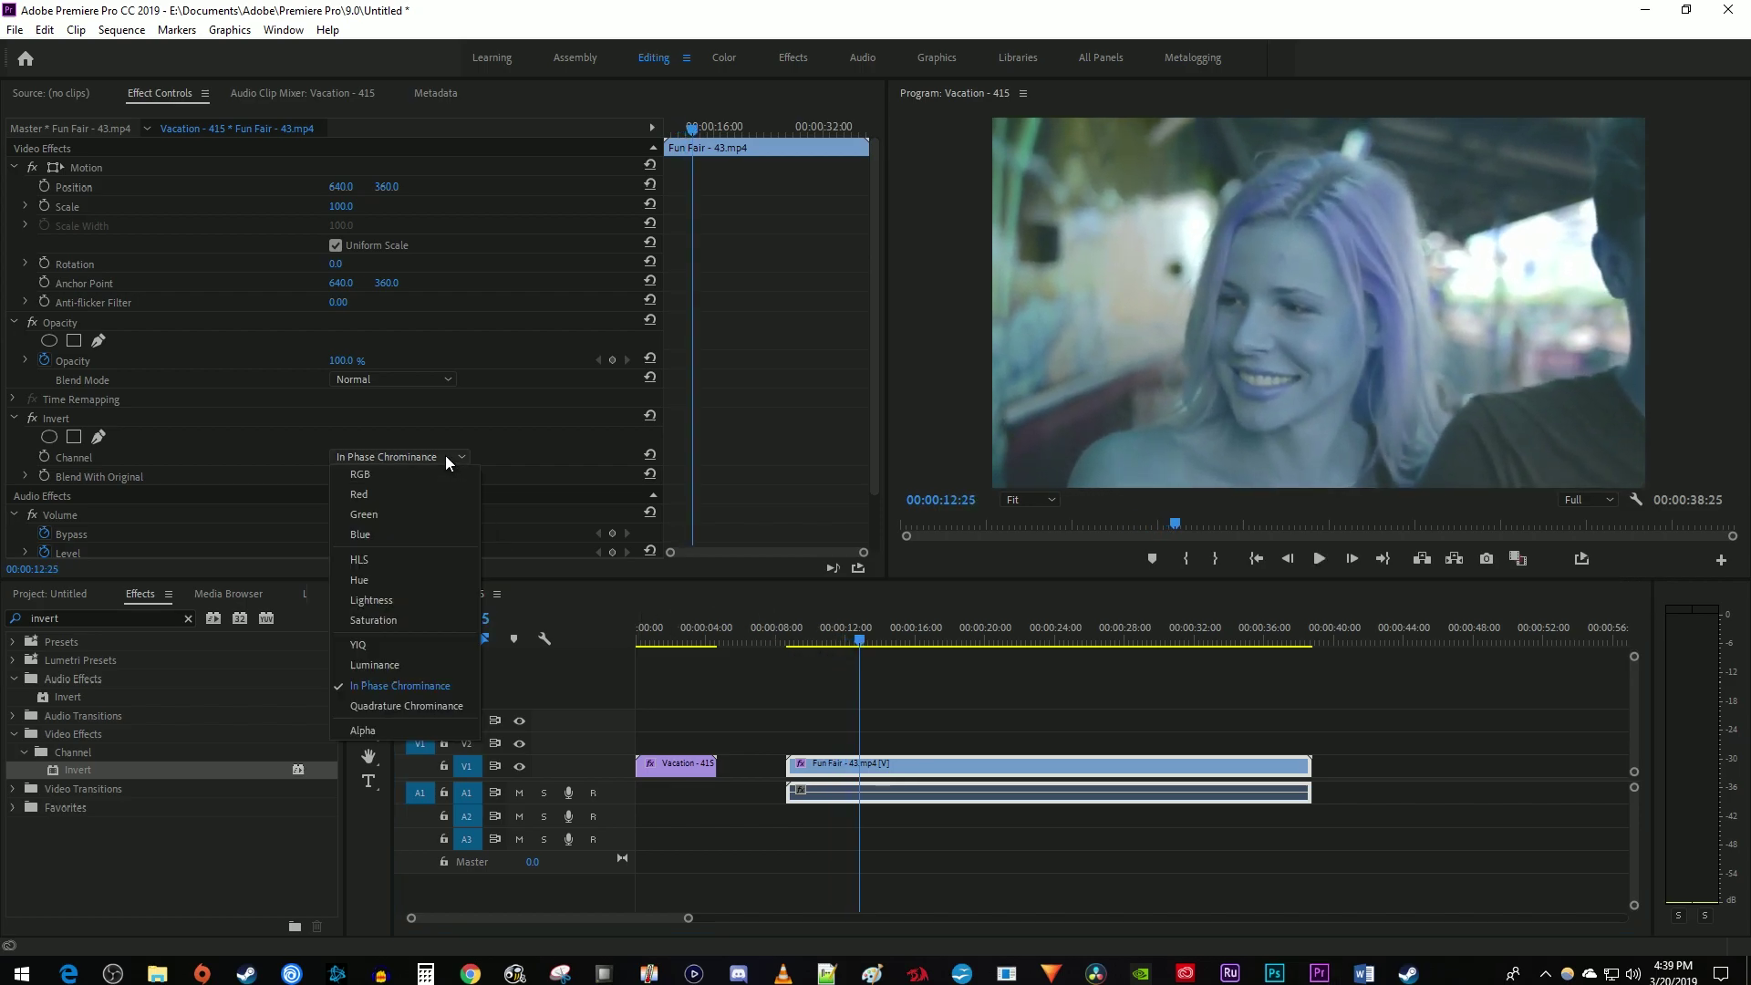
{"action": "left_click", "coordinate": [424, 705]}
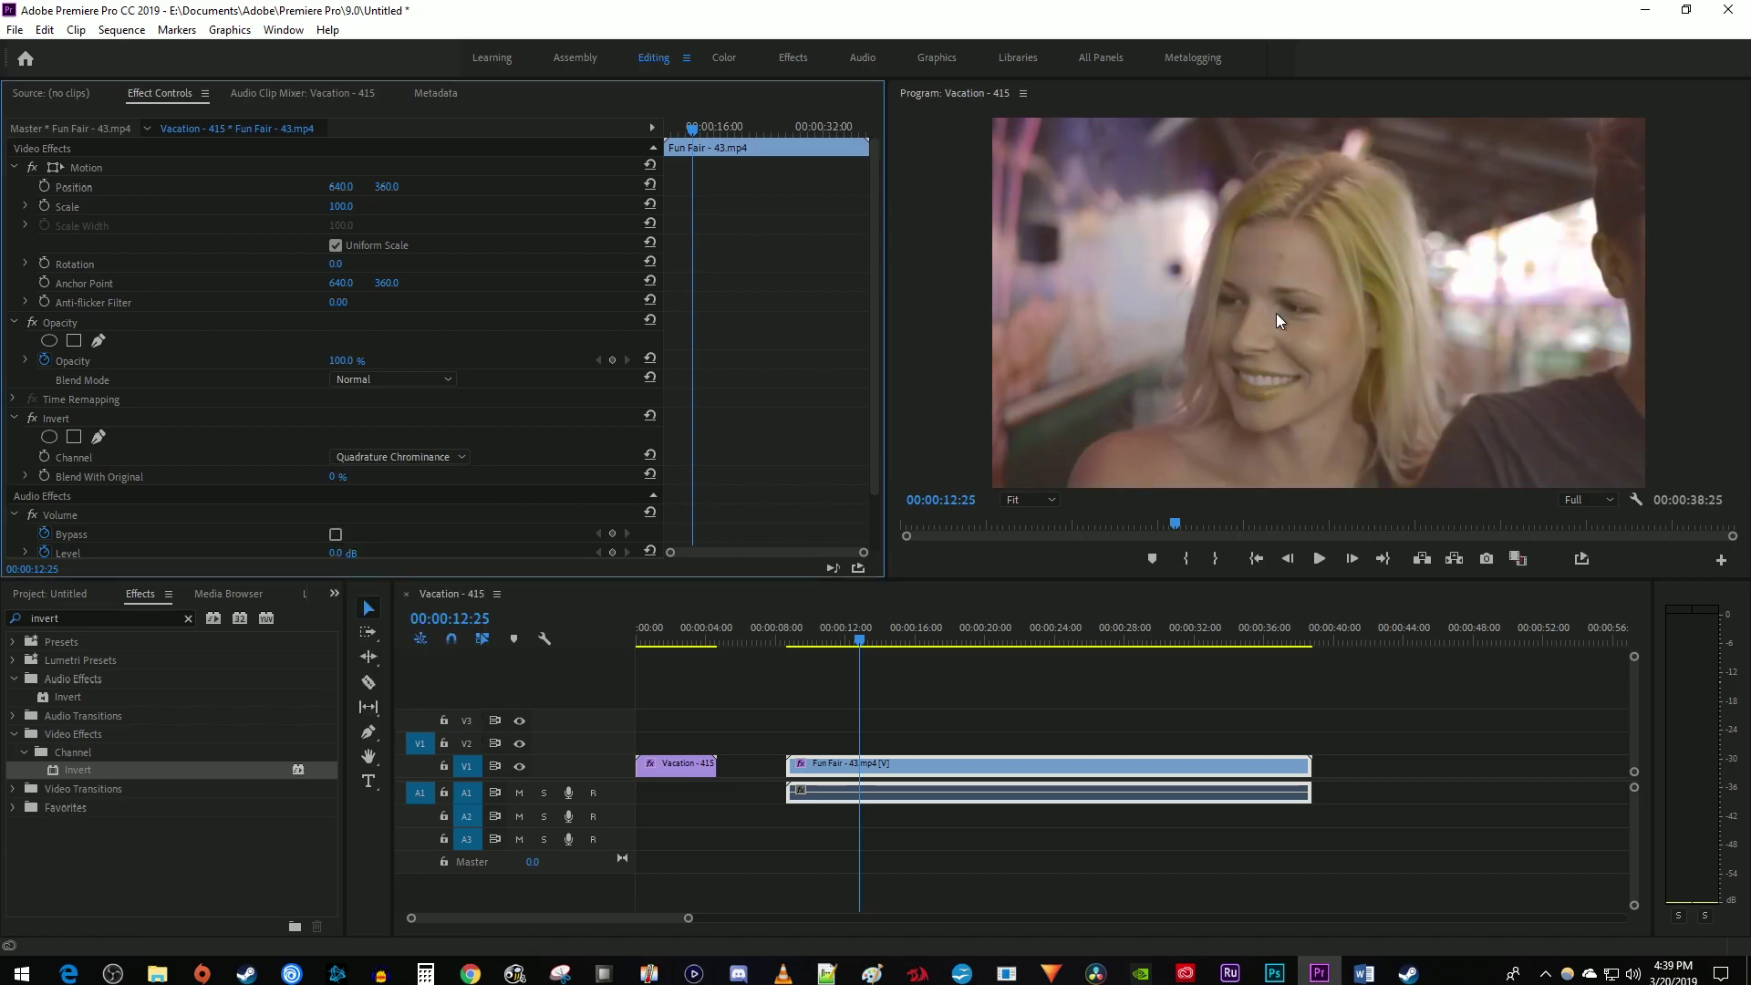